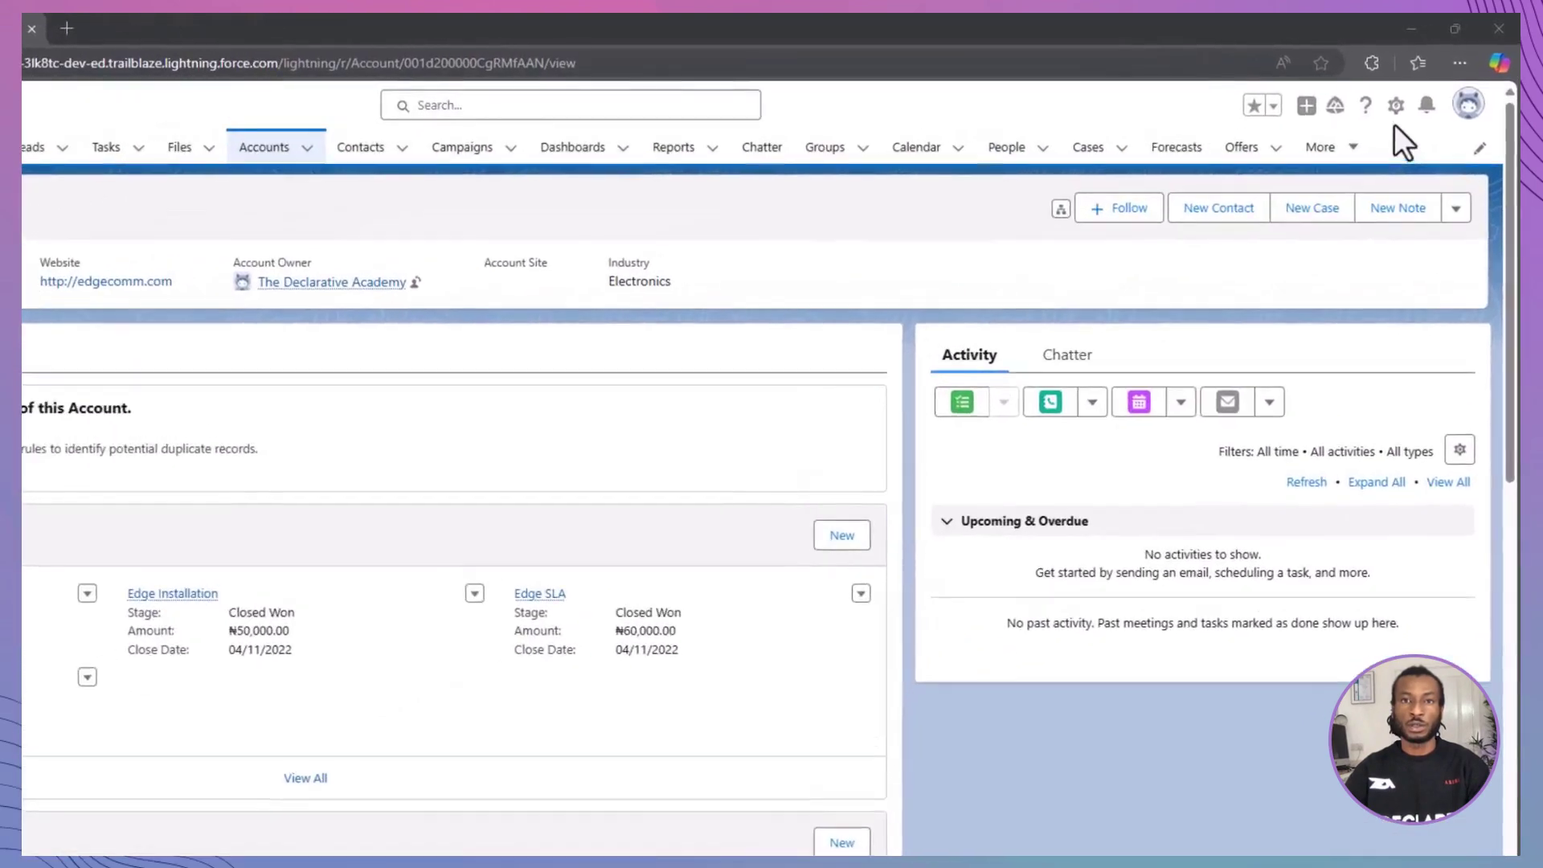
Open Lightning App Builder from Setup by searching 'app builder' in Quick Find
click(1417, 89)
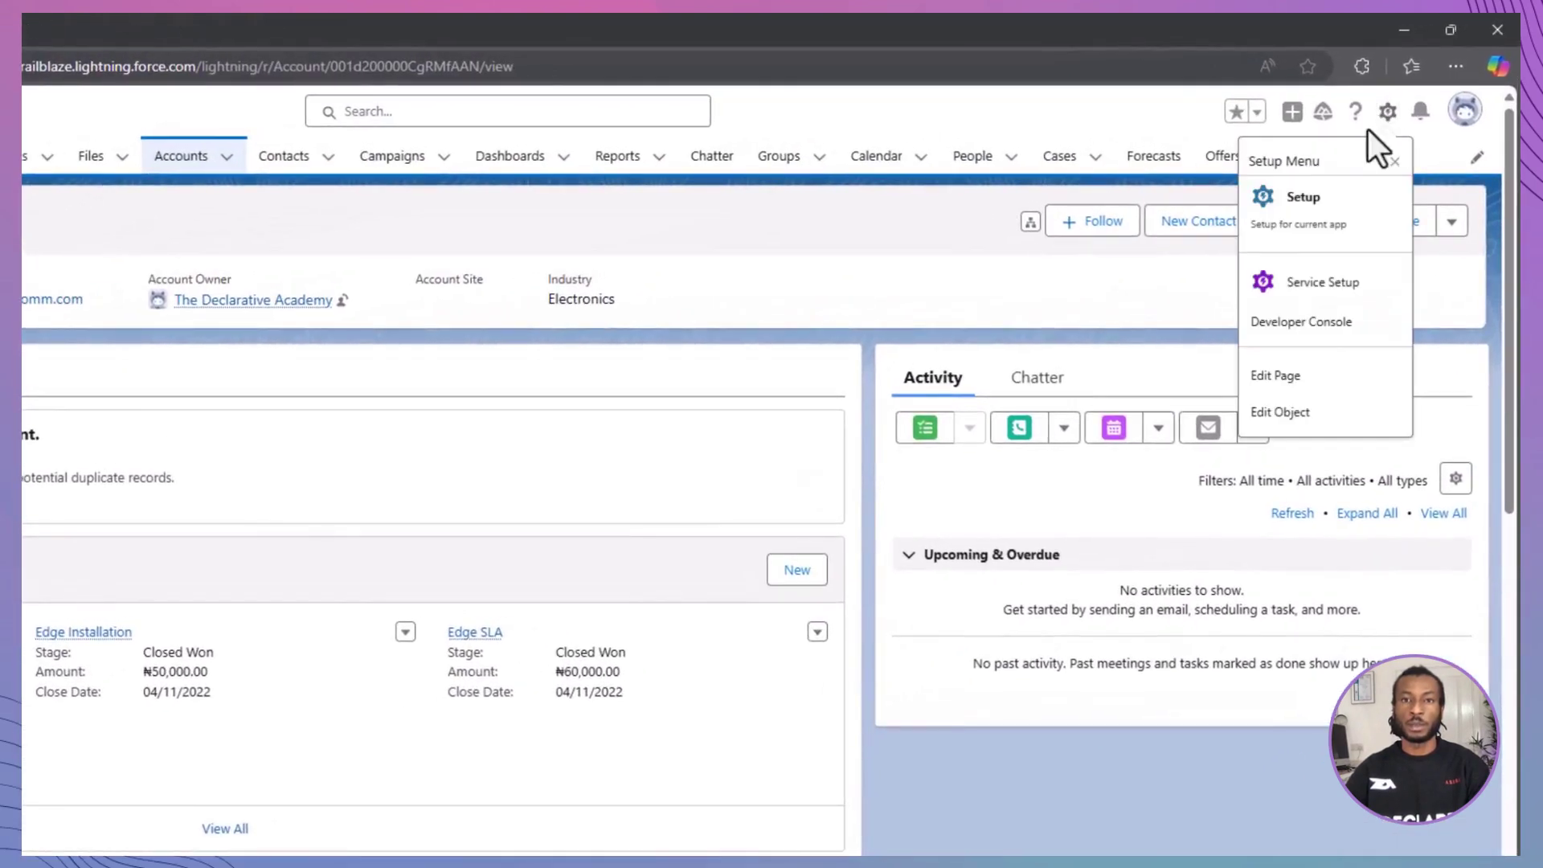
click(1326, 225)
click(149, 225)
text(app bui)
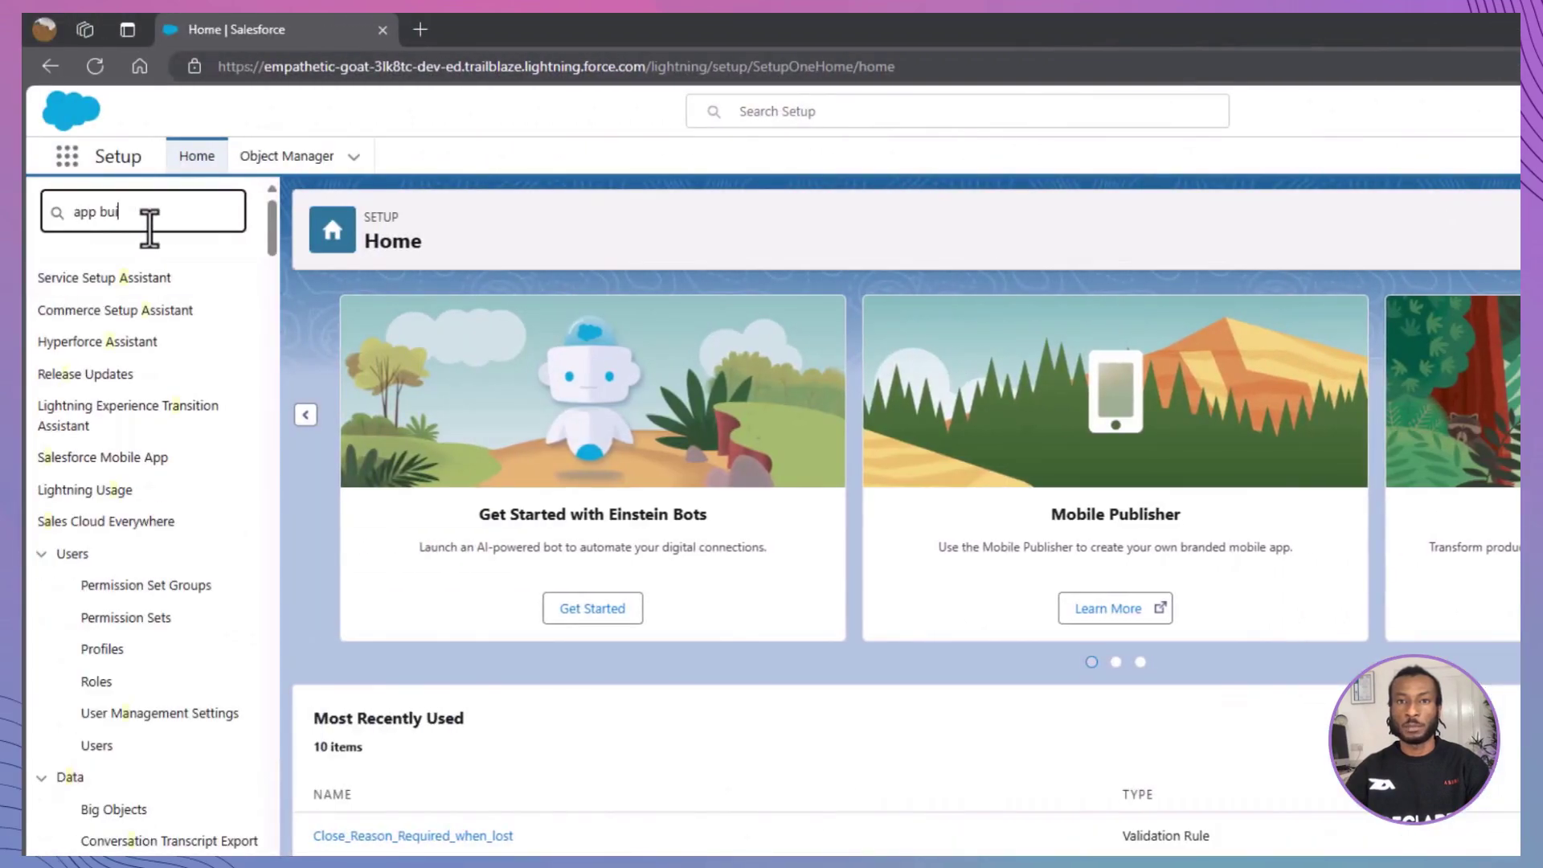
text(lder)
click(153, 492)
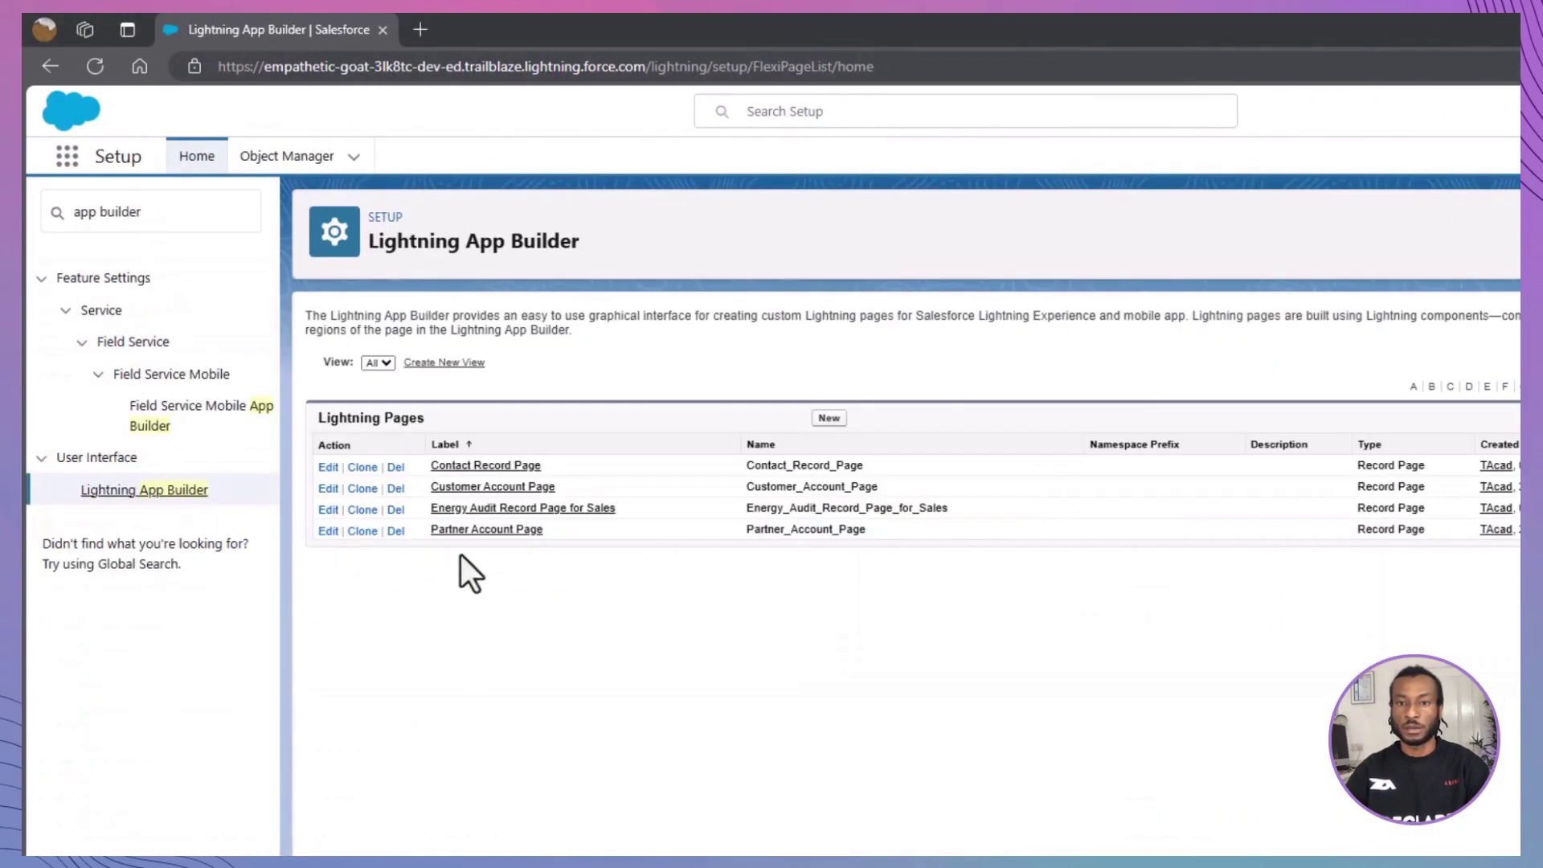
Create a new Home Page labelled 'Tutorial' using the Header and Three Regions template
click(829, 418)
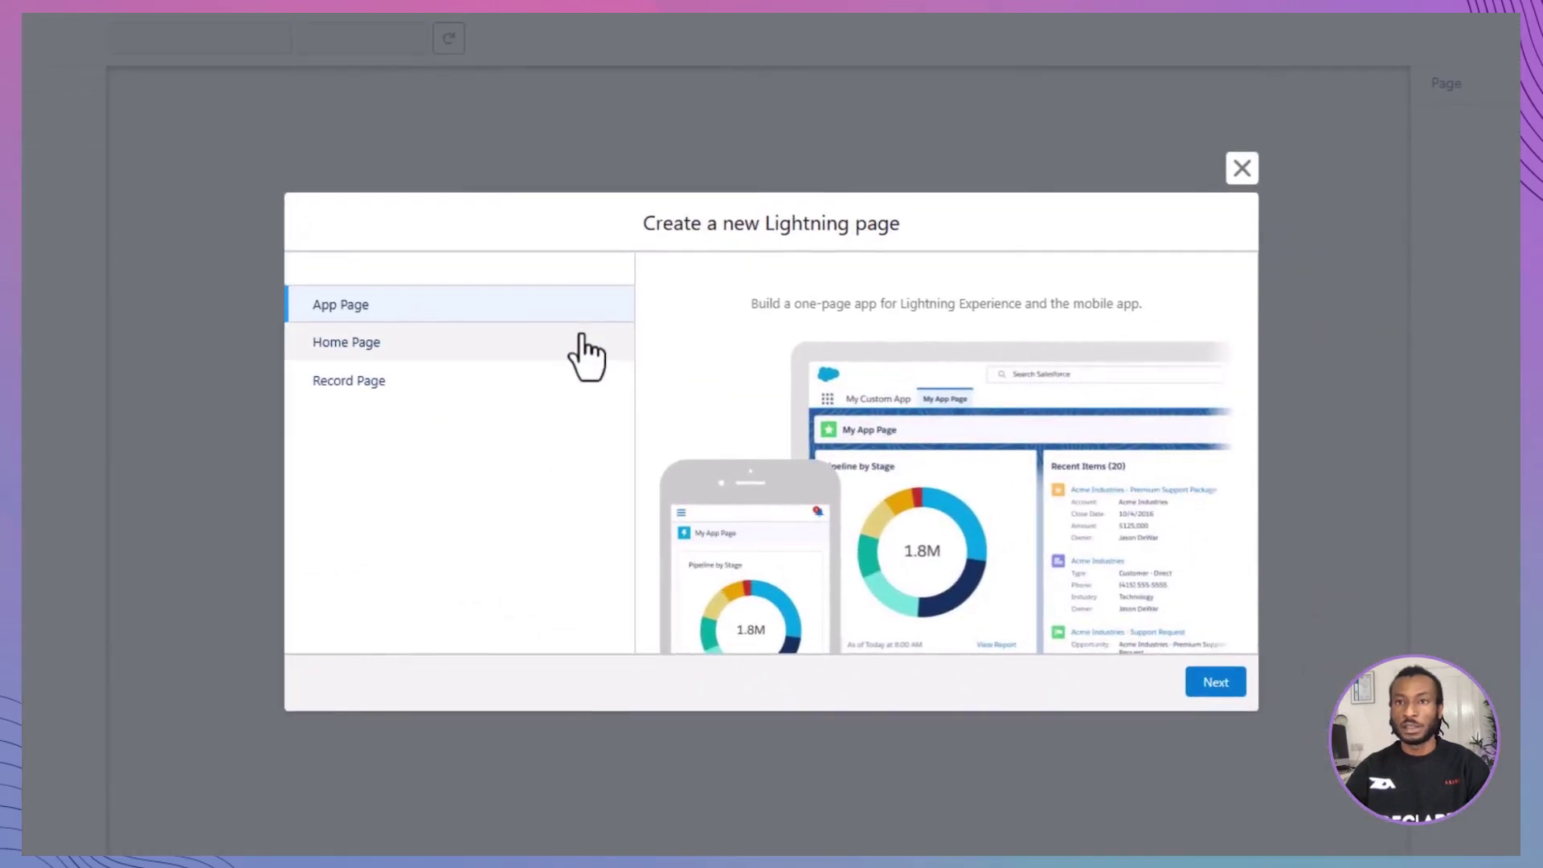
click(789, 467)
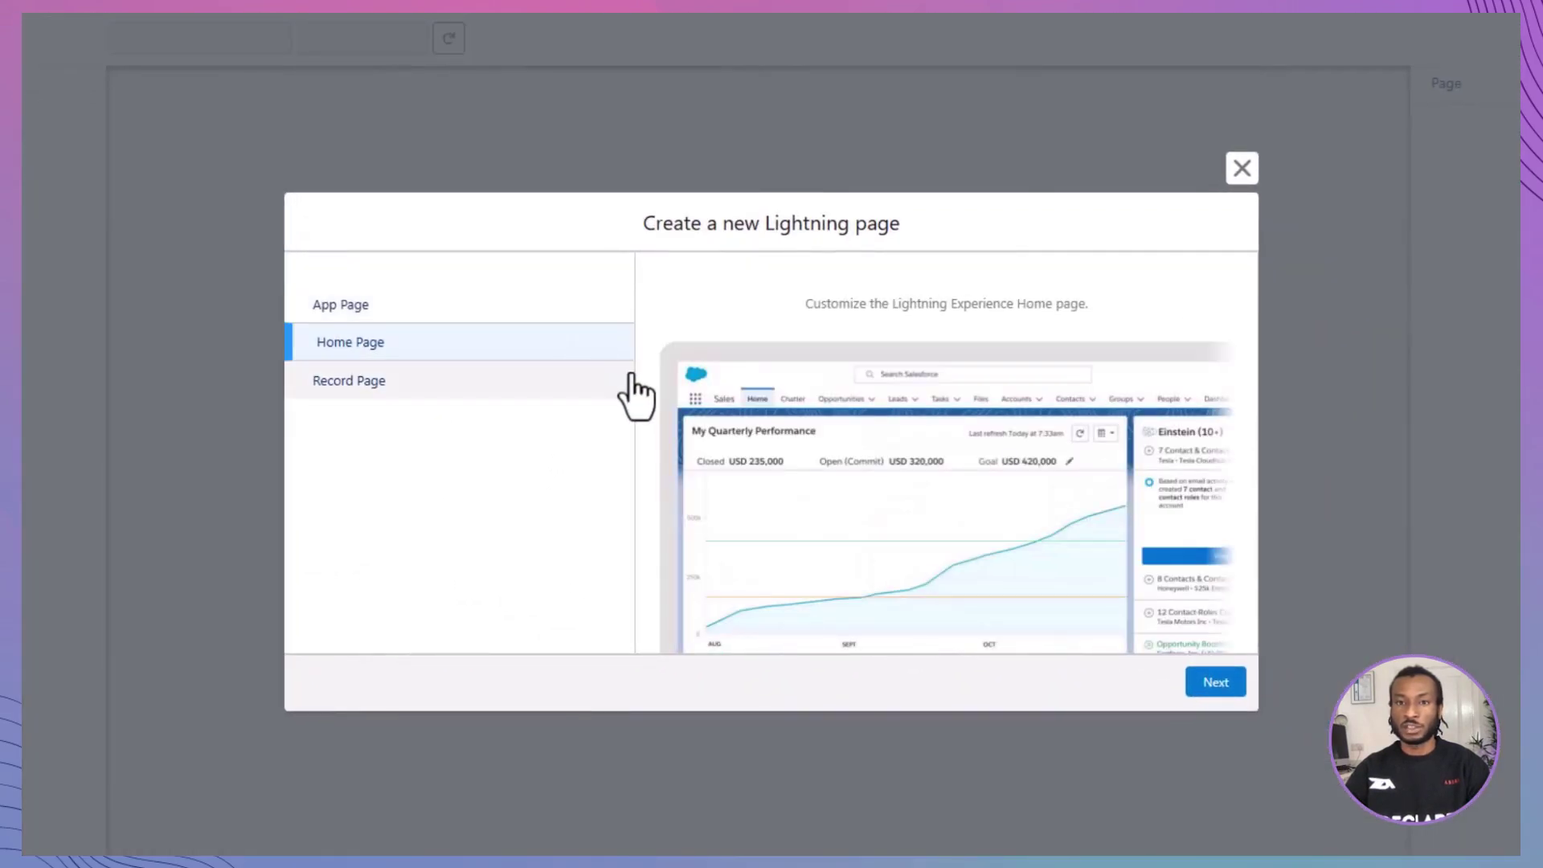
click(1214, 684)
text(tutorial)
key(ctrl+a)
text(Tutorial)
click(1210, 683)
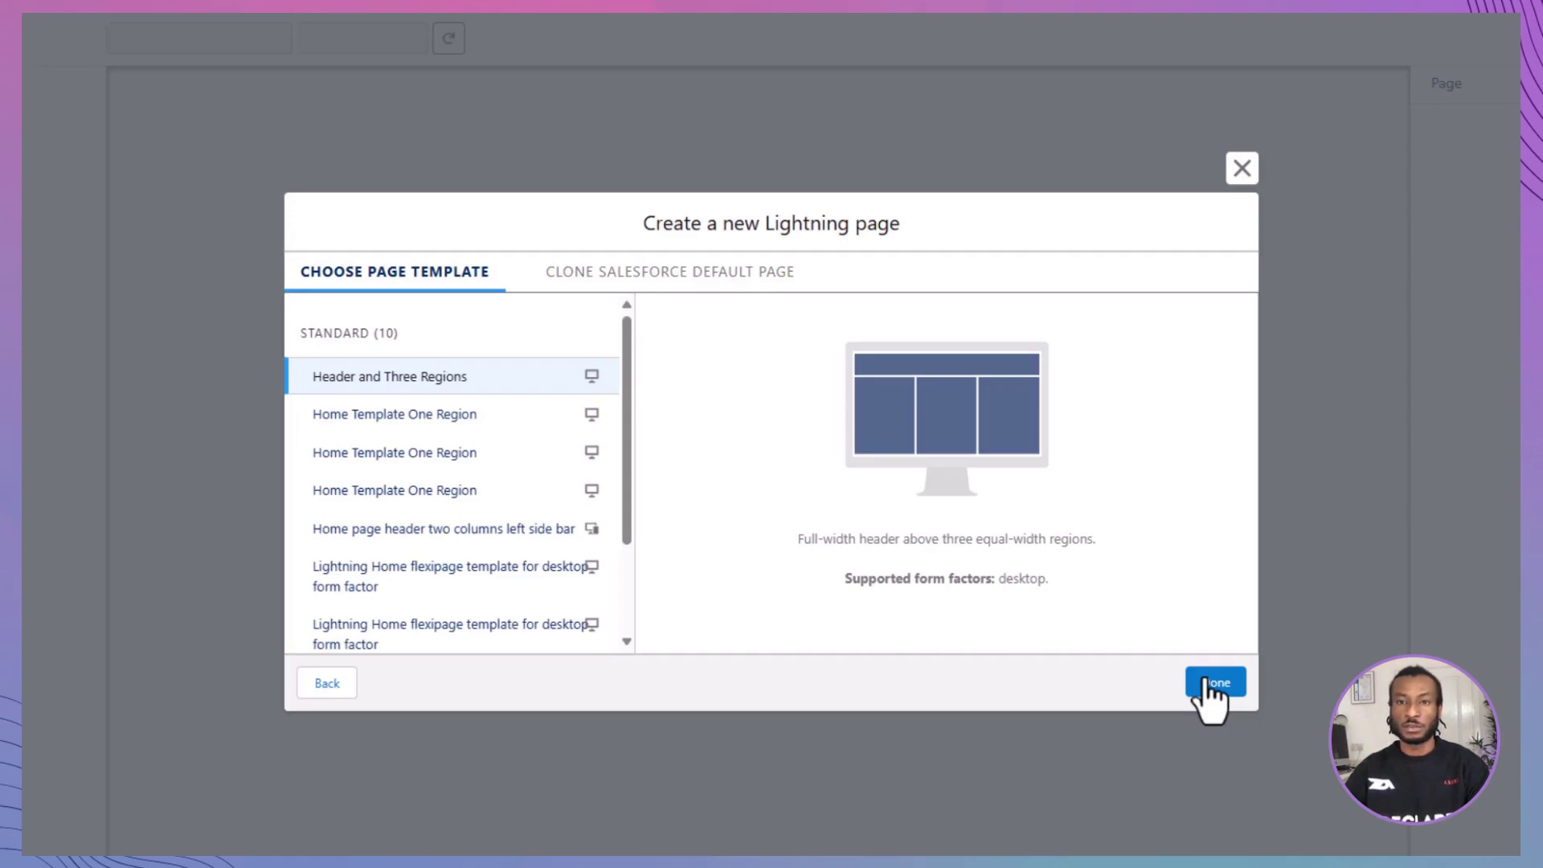
click(1205, 680)
Place Performance in the header, then Recent Items, Today's Events and Today's Tasks in the three lower regions
scroll(213, 561, down, 7)
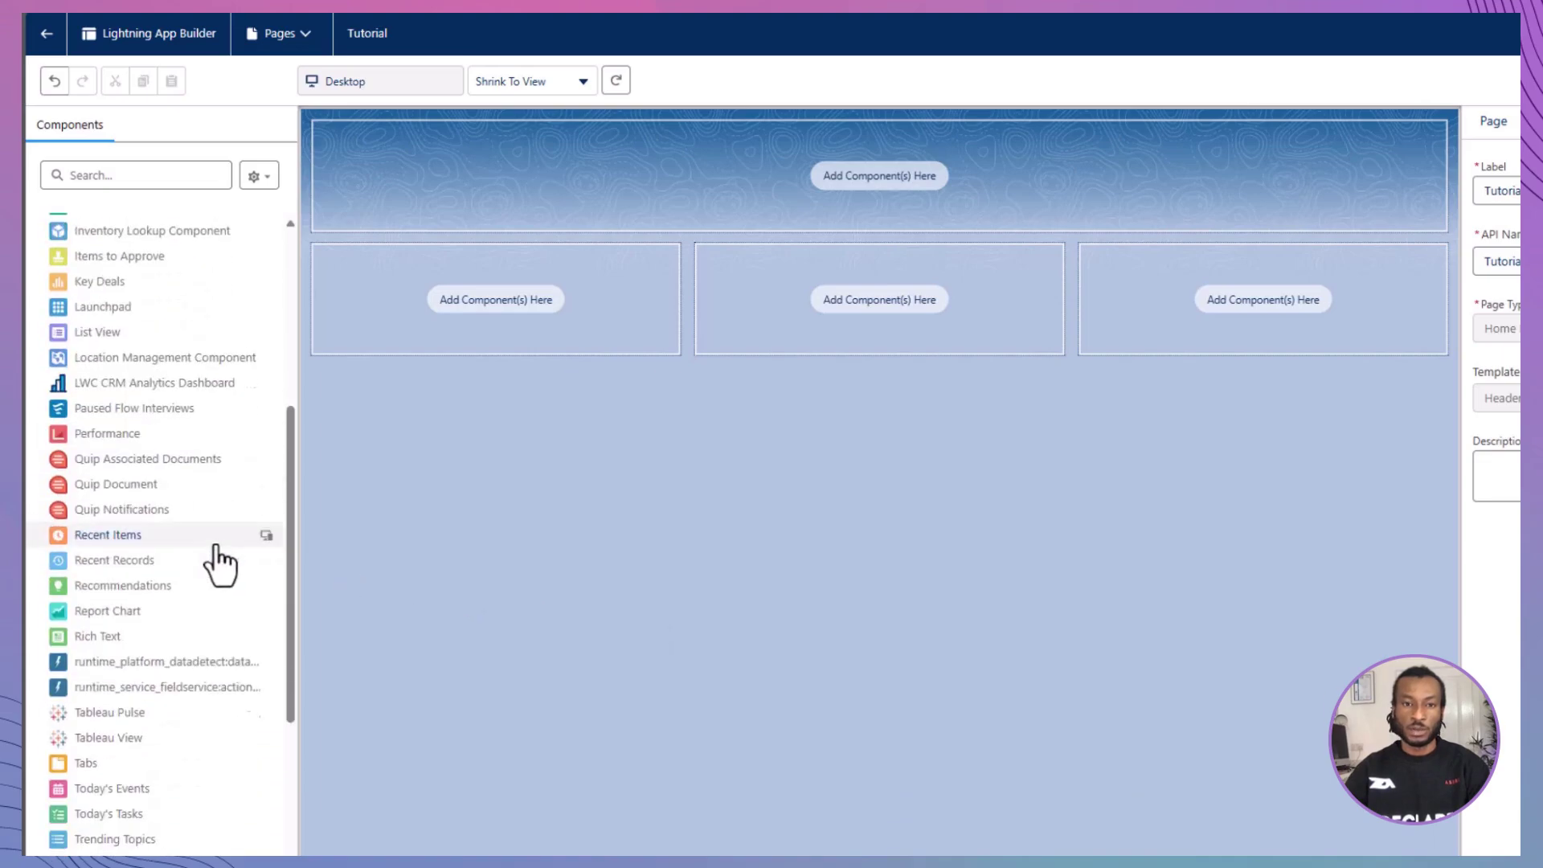
drag(197, 265, 672, 193)
drag(215, 358, 534, 546)
drag(190, 608, 844, 555)
drag(97, 632, 1084, 577)
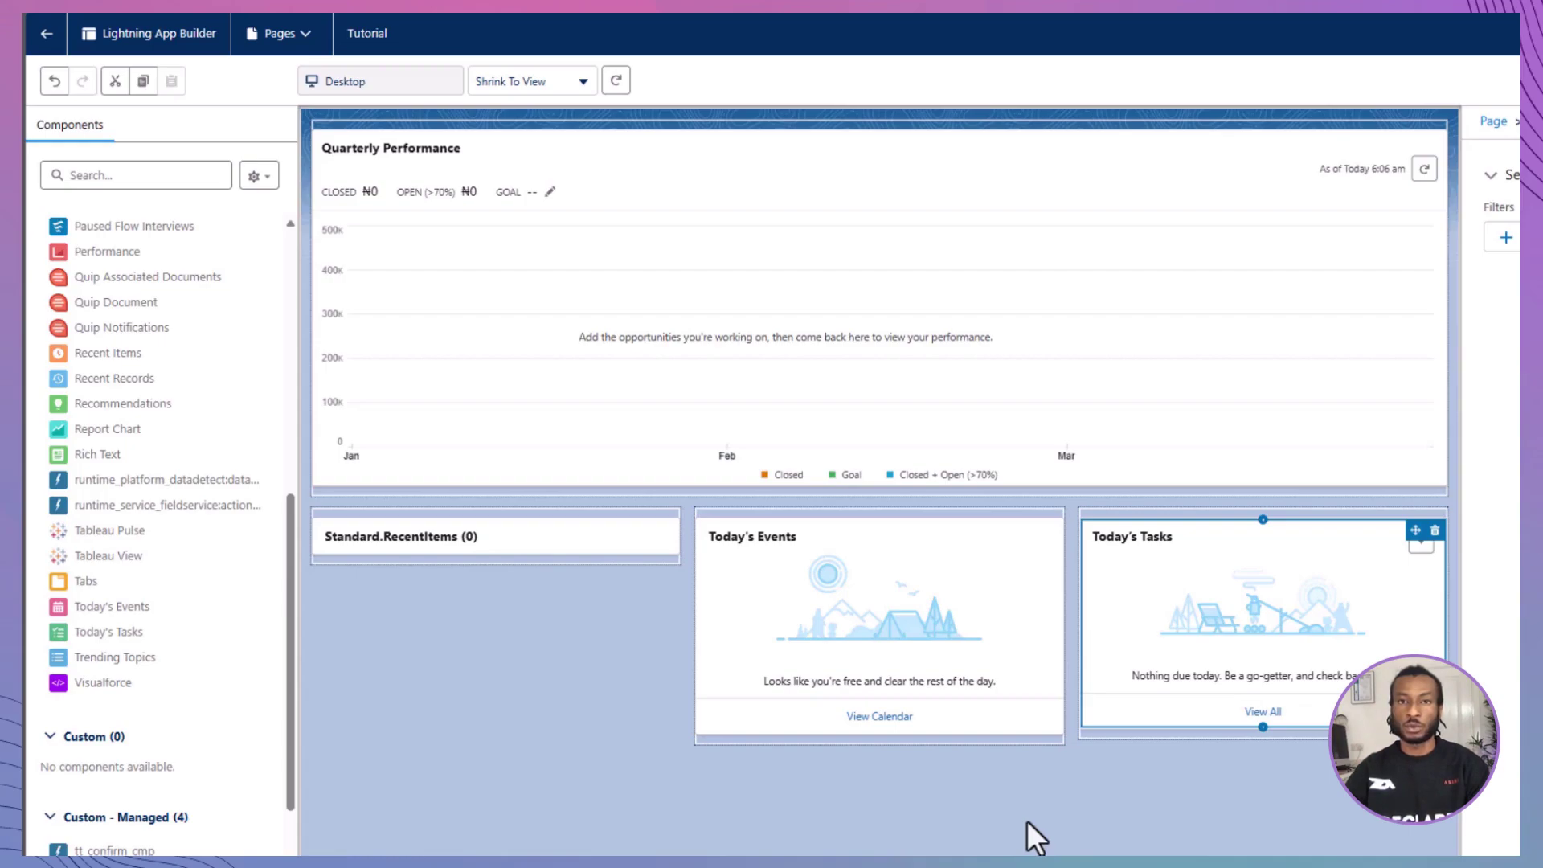
Set the Recent Items component label to 'Recent Items' and its number of records to 5
click(544, 535)
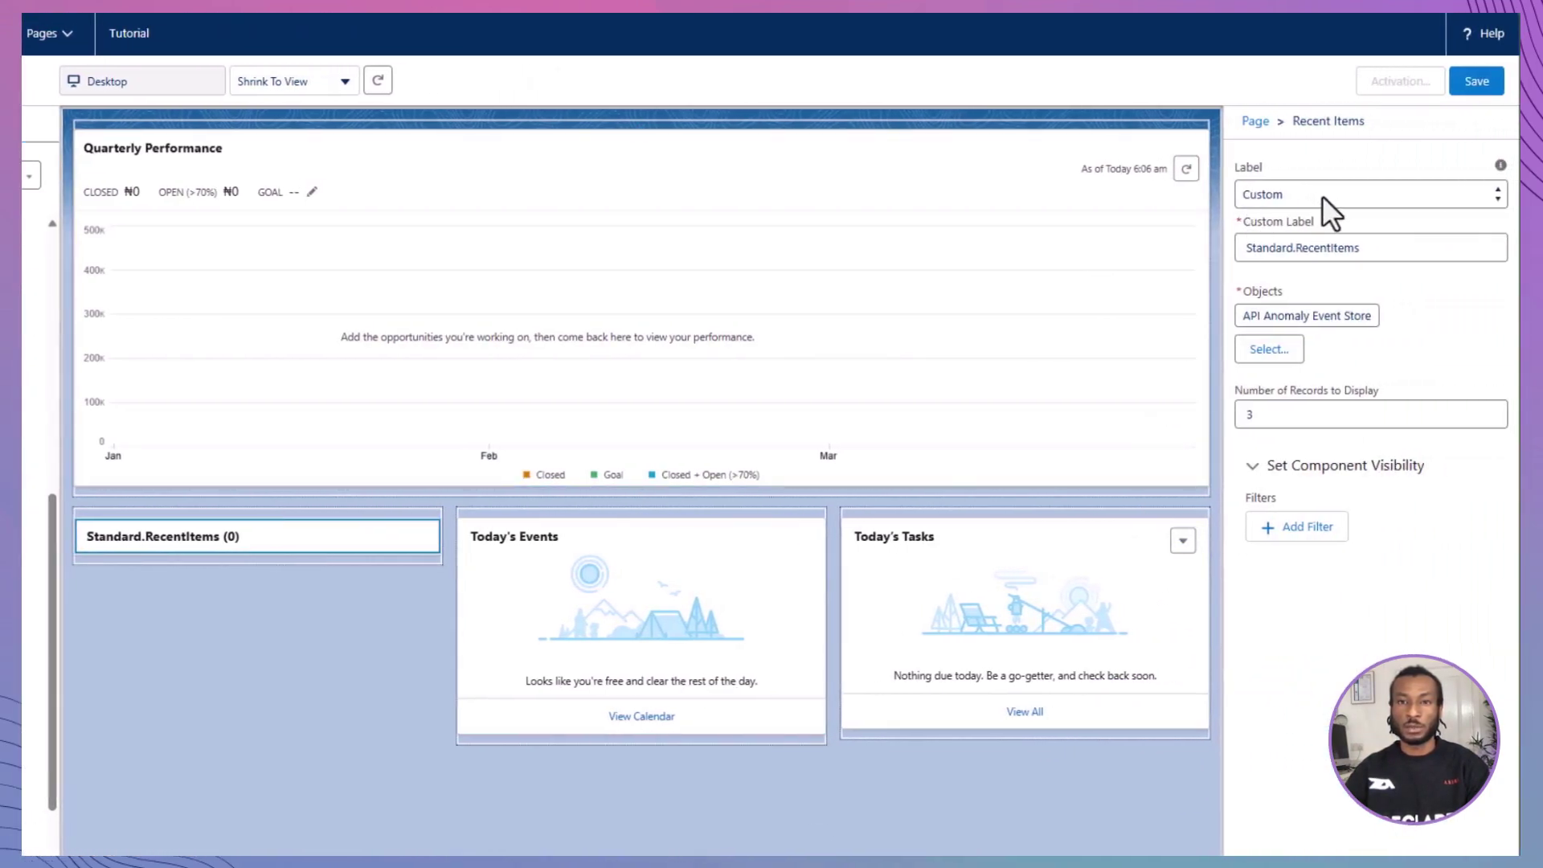
click(1458, 196)
click(1342, 268)
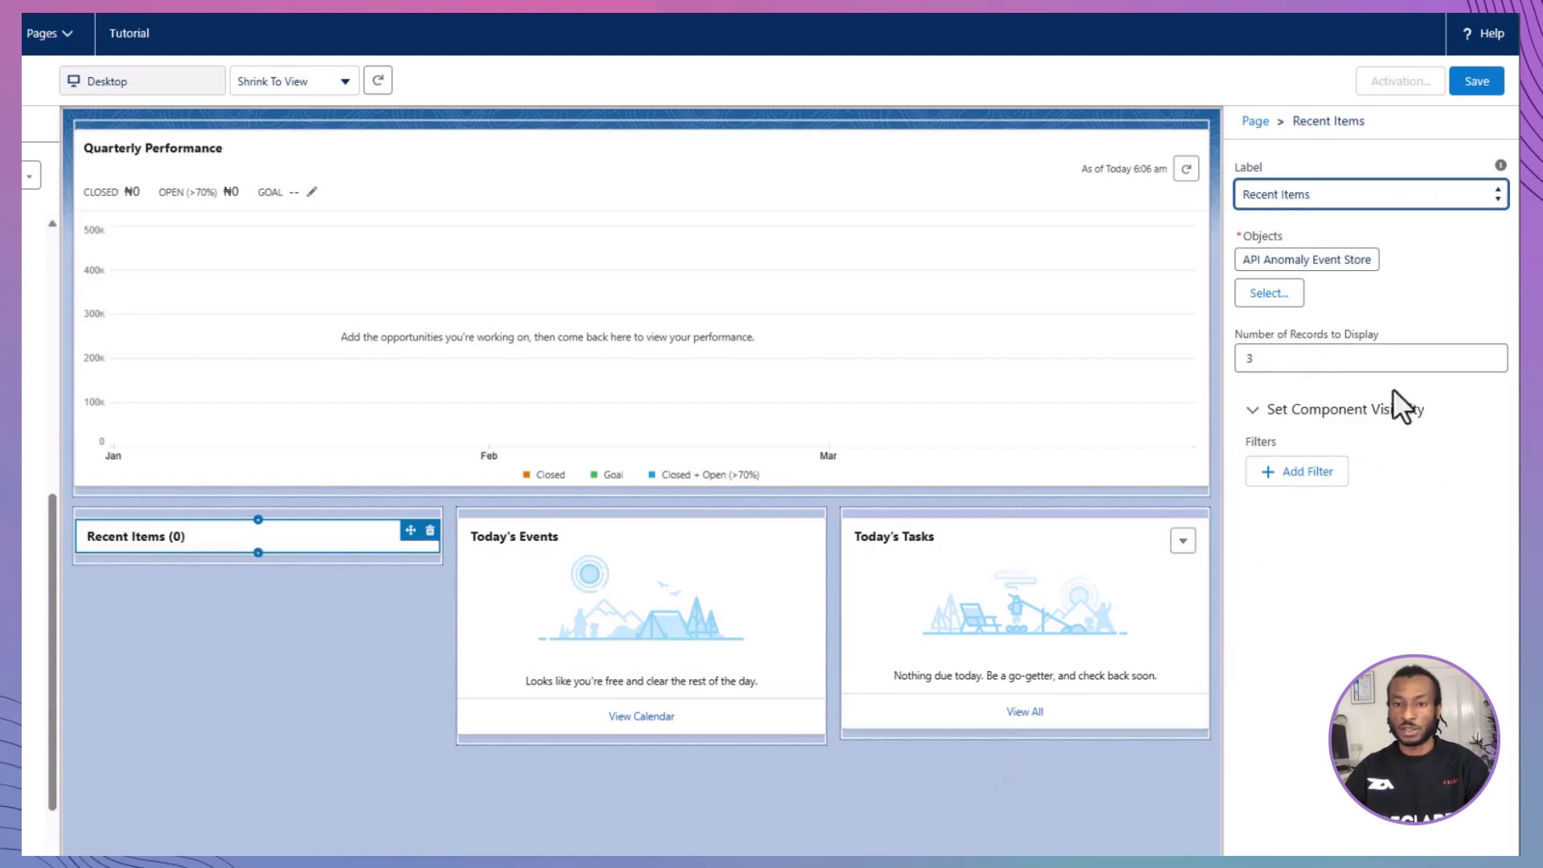
click(1380, 363)
key(BackSpace)
text(5)
click(1423, 567)
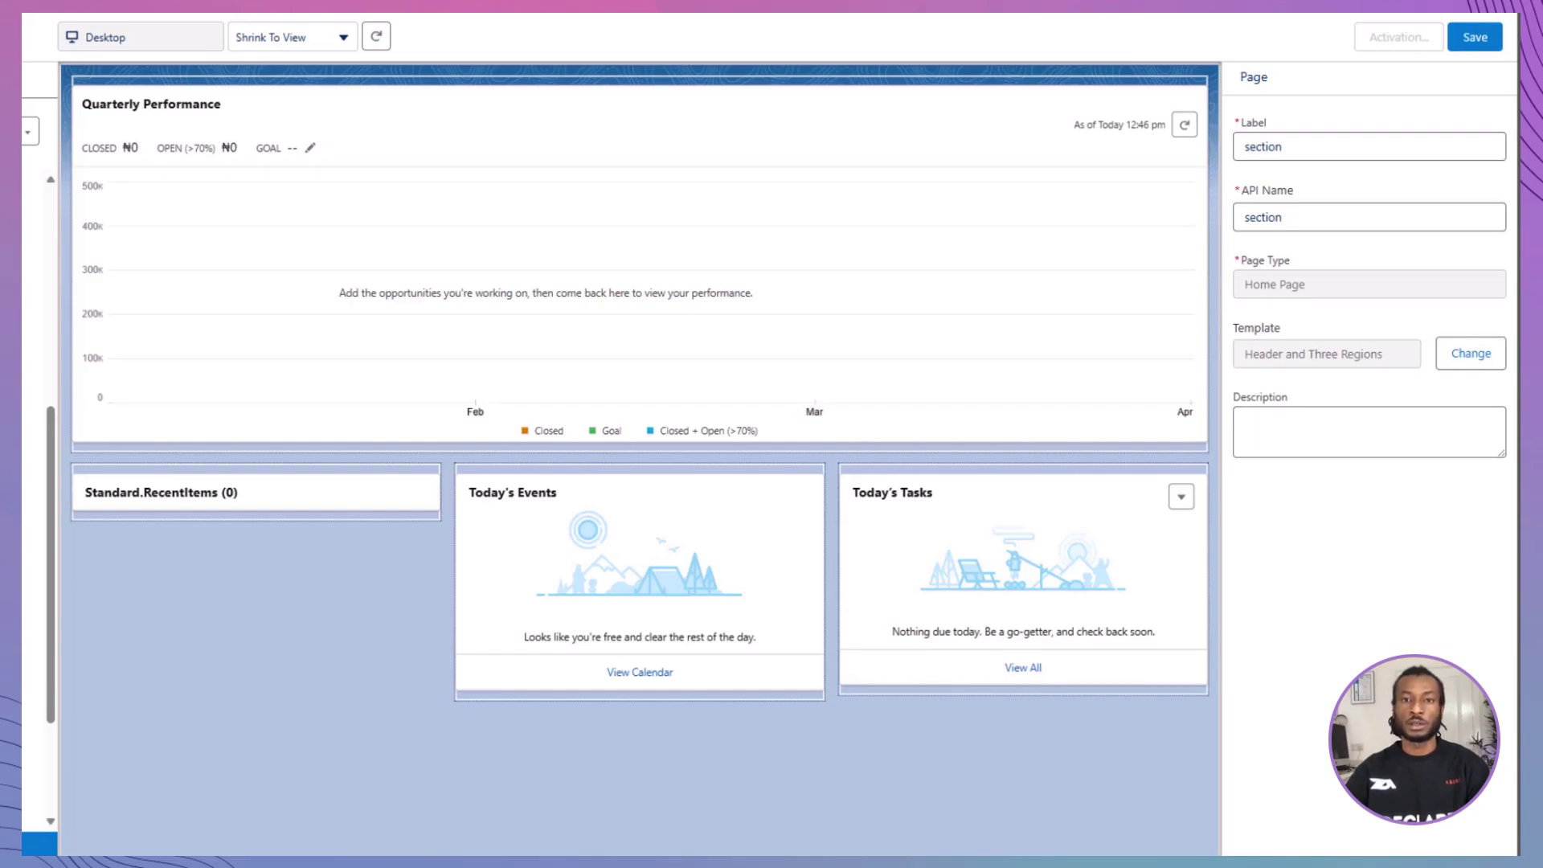
Save the page and choose App and Profile activation
click(1488, 37)
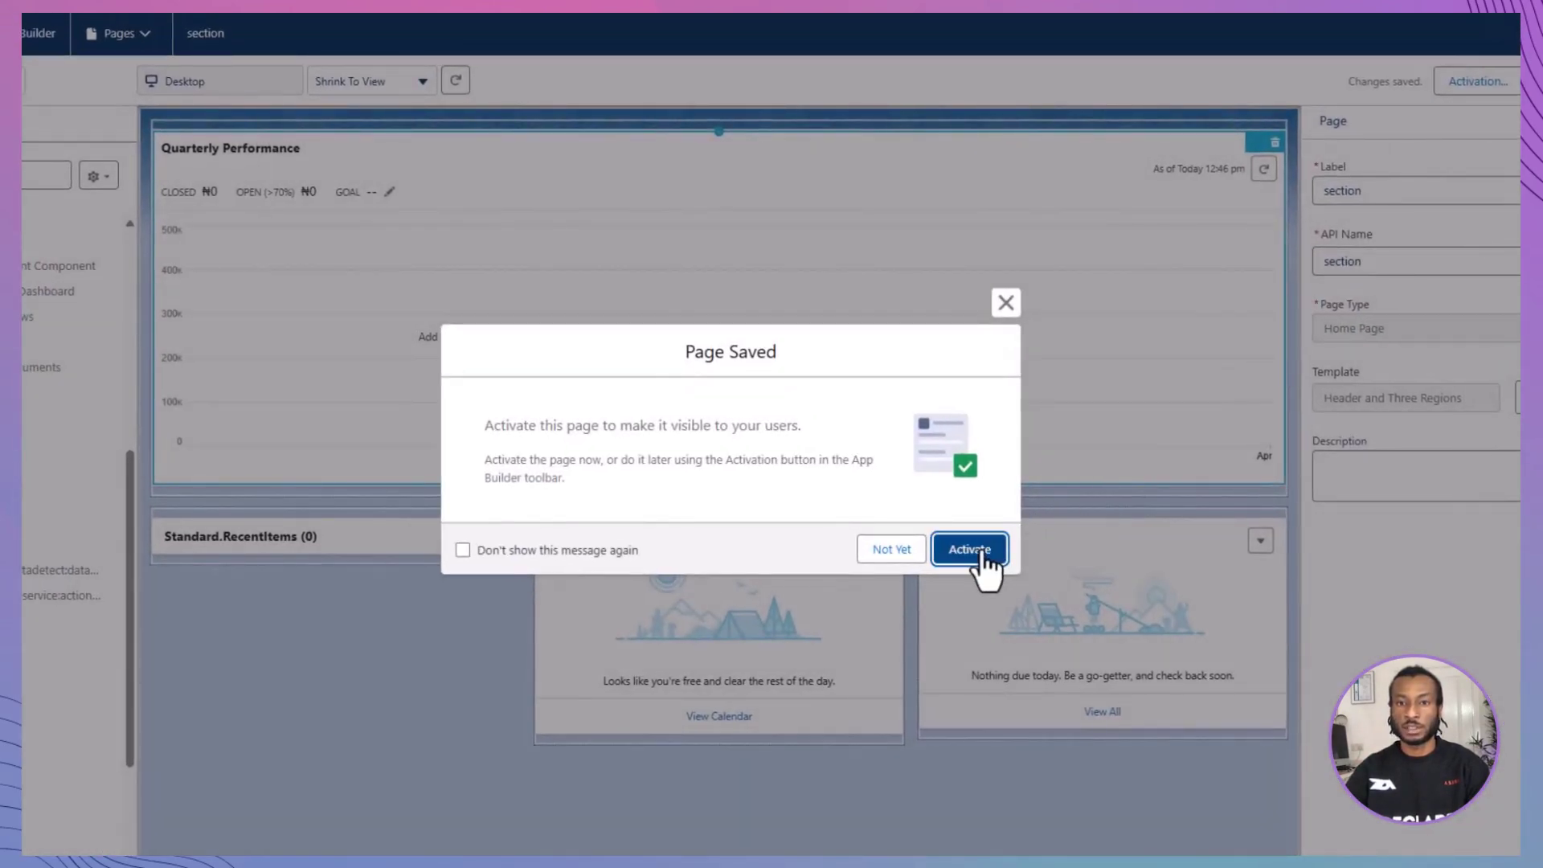
click(982, 550)
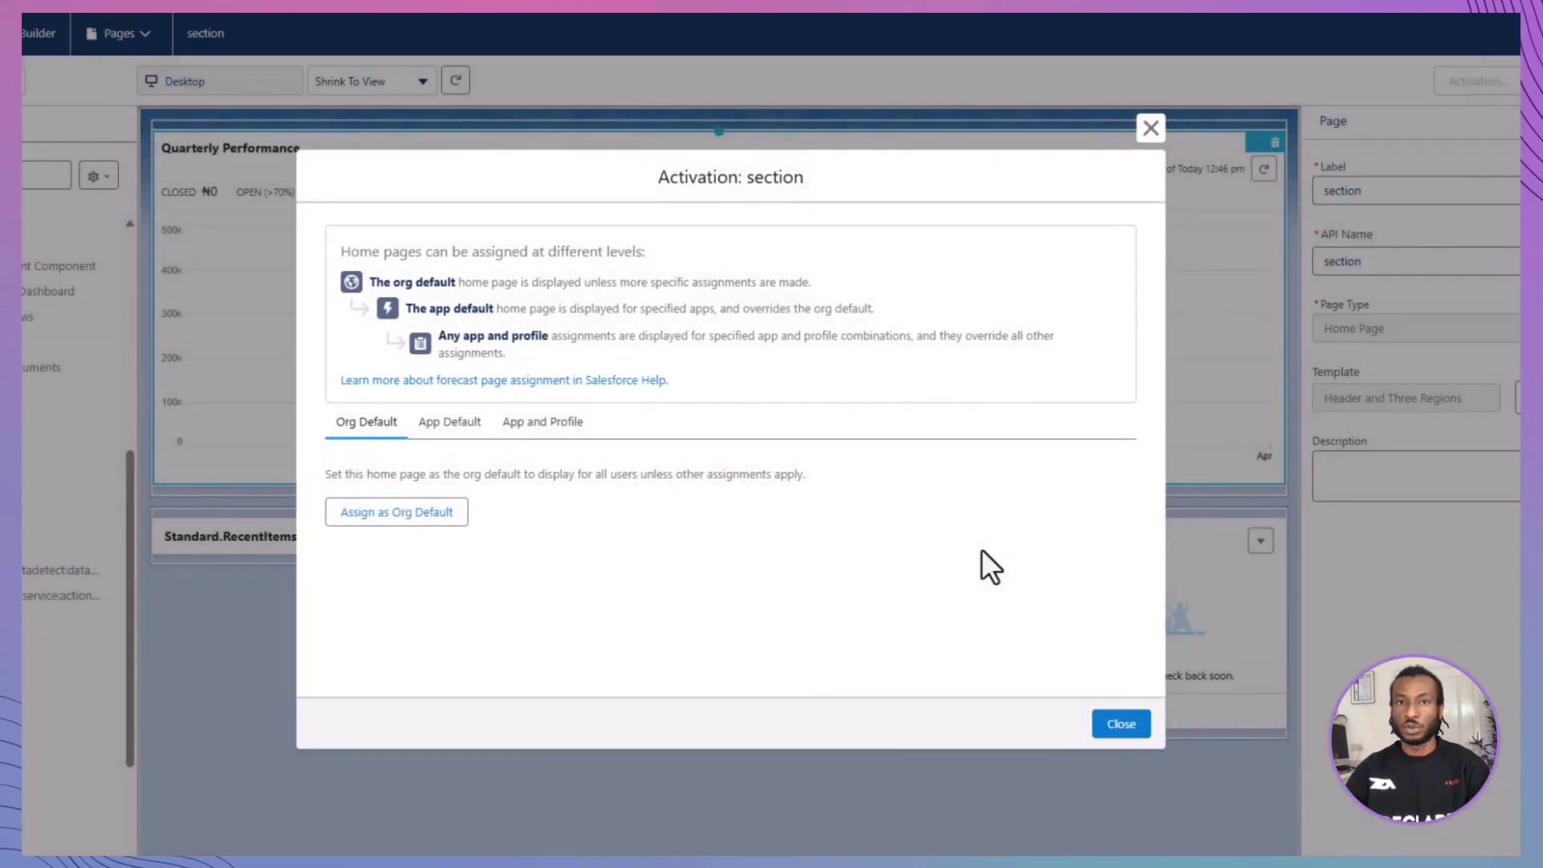
click(560, 426)
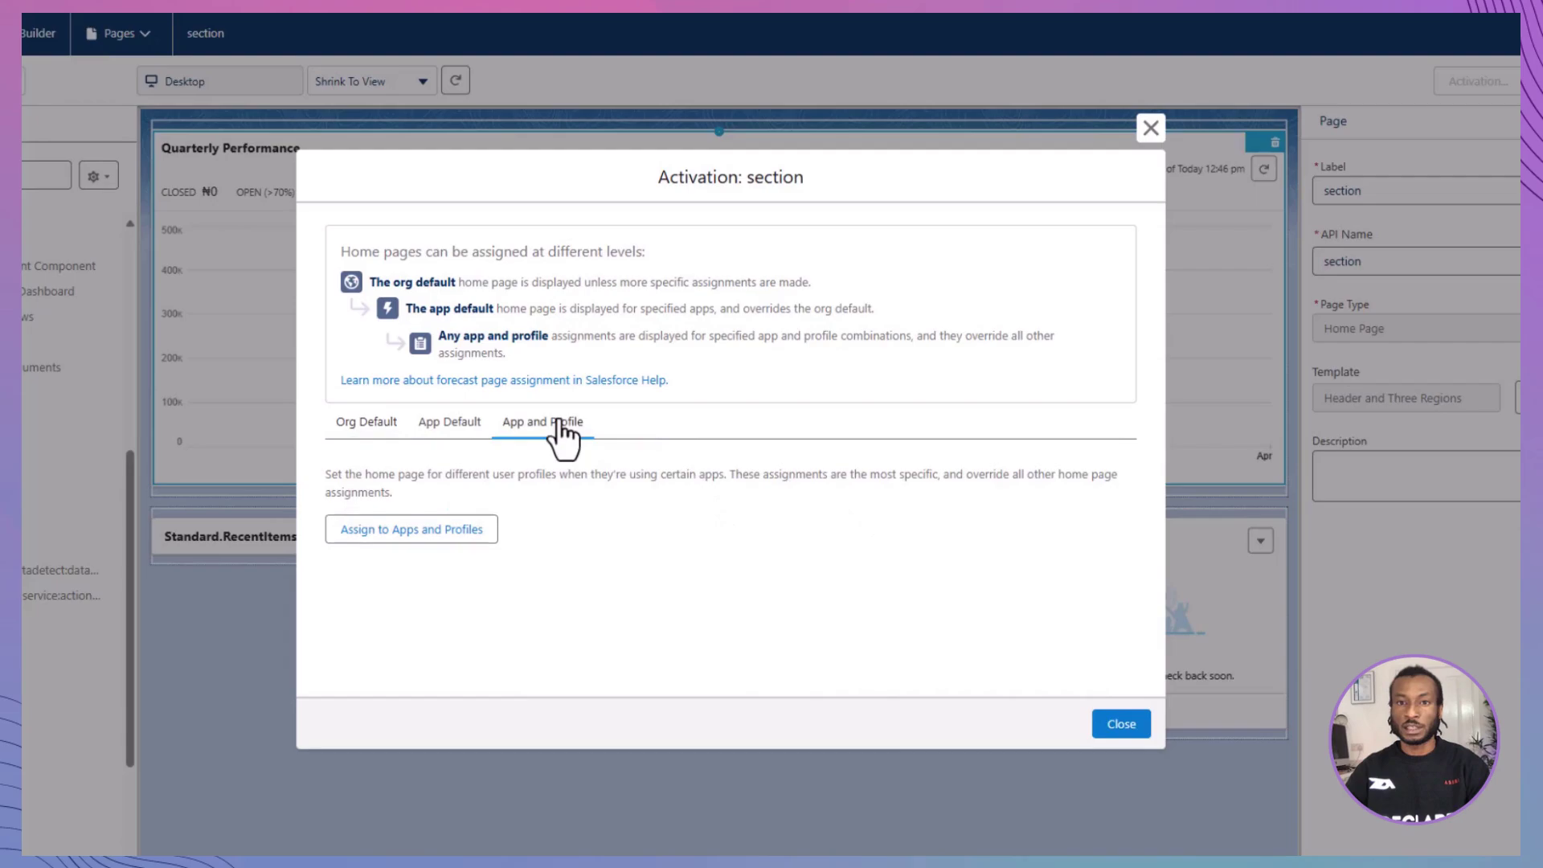
click(465, 432)
click(518, 429)
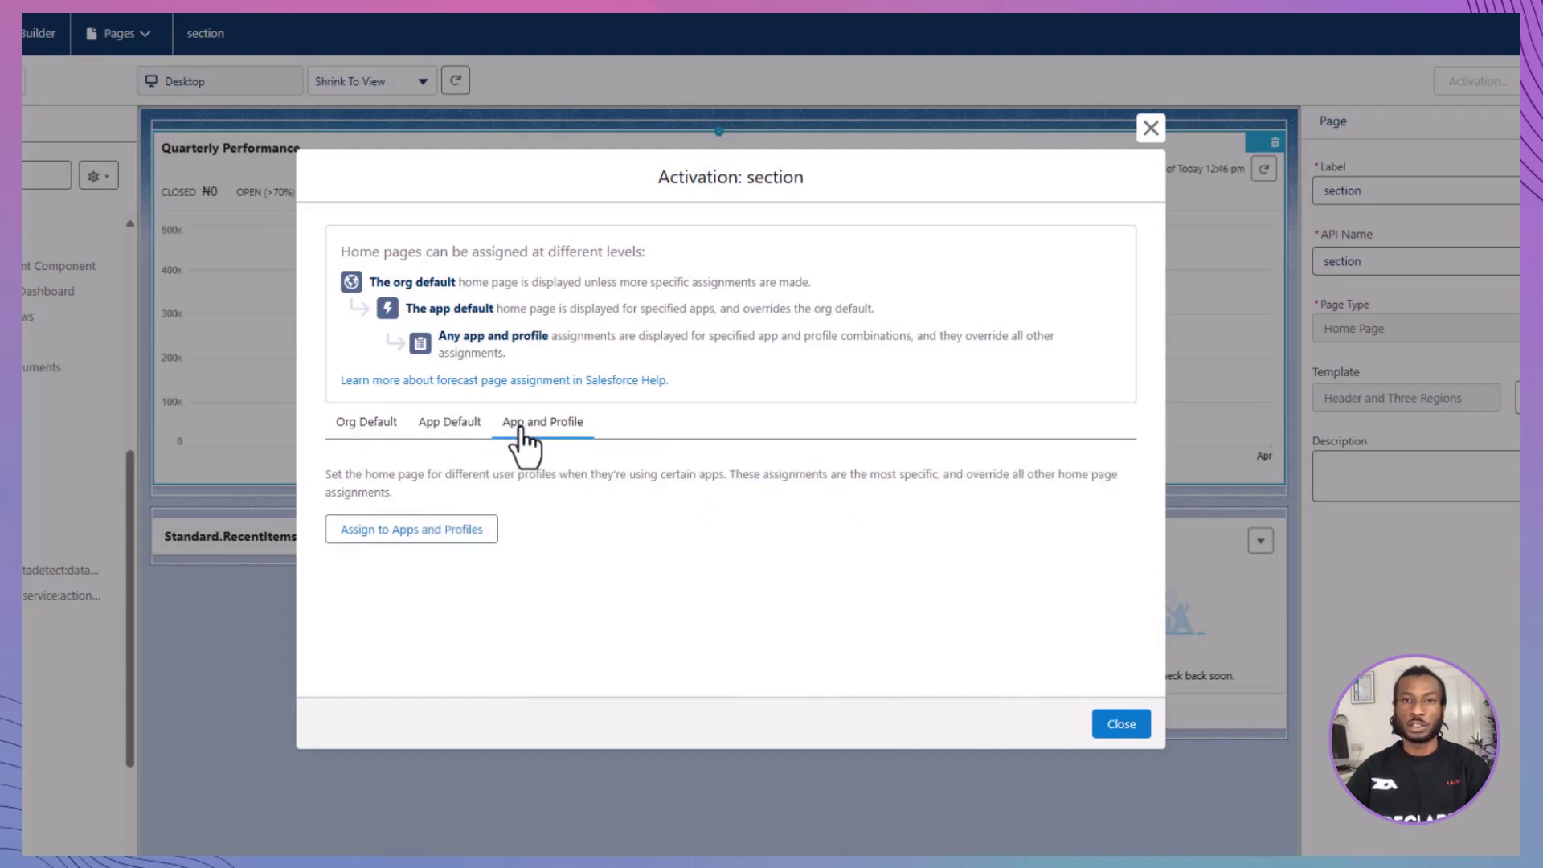
Assign the page to the Sales app for the Analytics Cloud Integration User profile and save
click(469, 513)
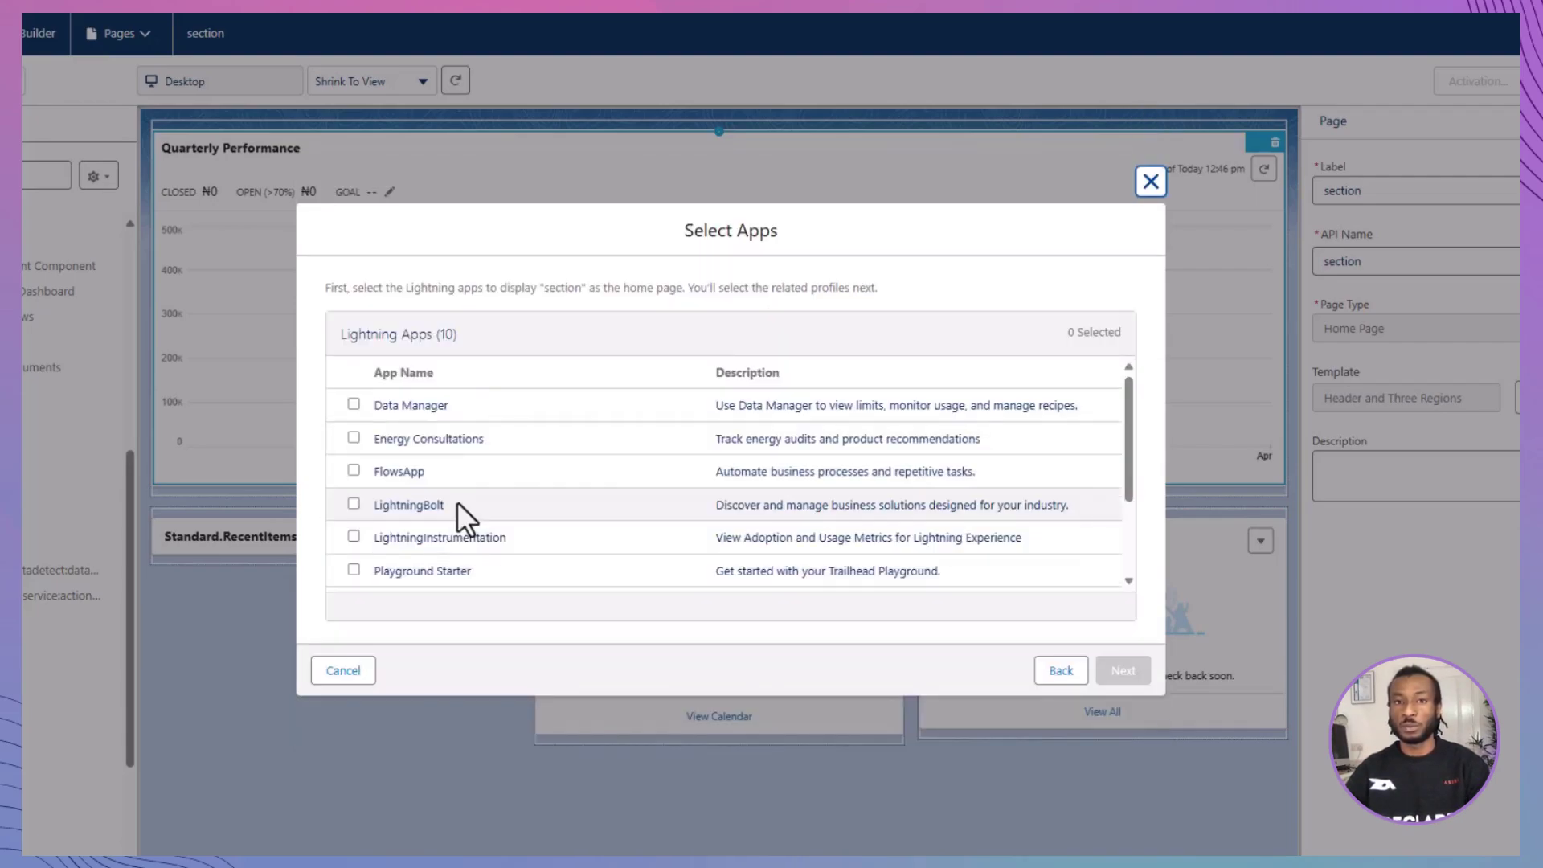
scroll(459, 519, down, 2)
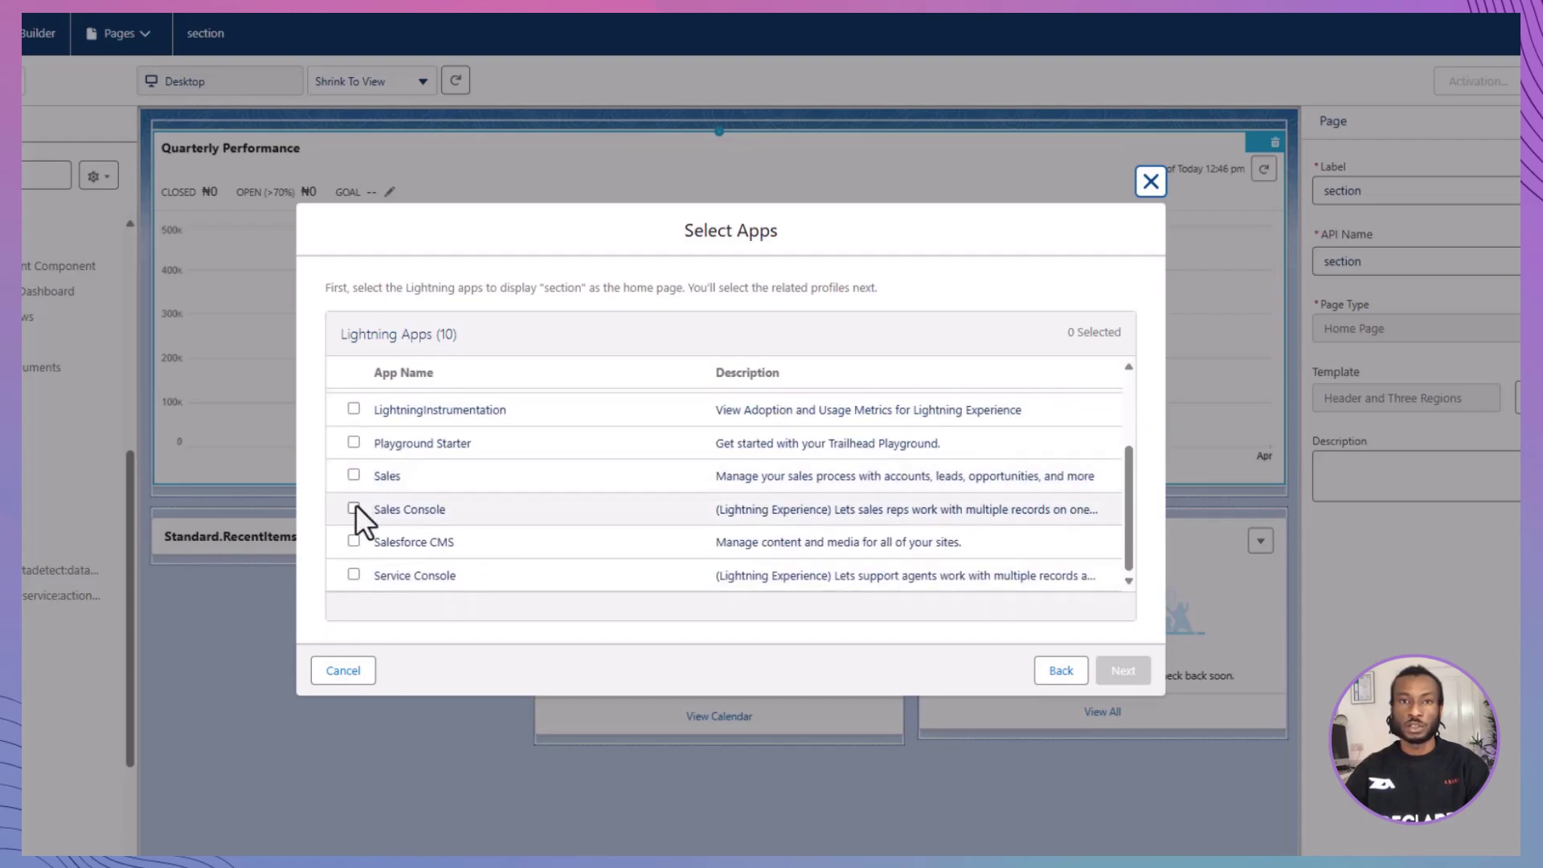
click(354, 476)
click(1121, 672)
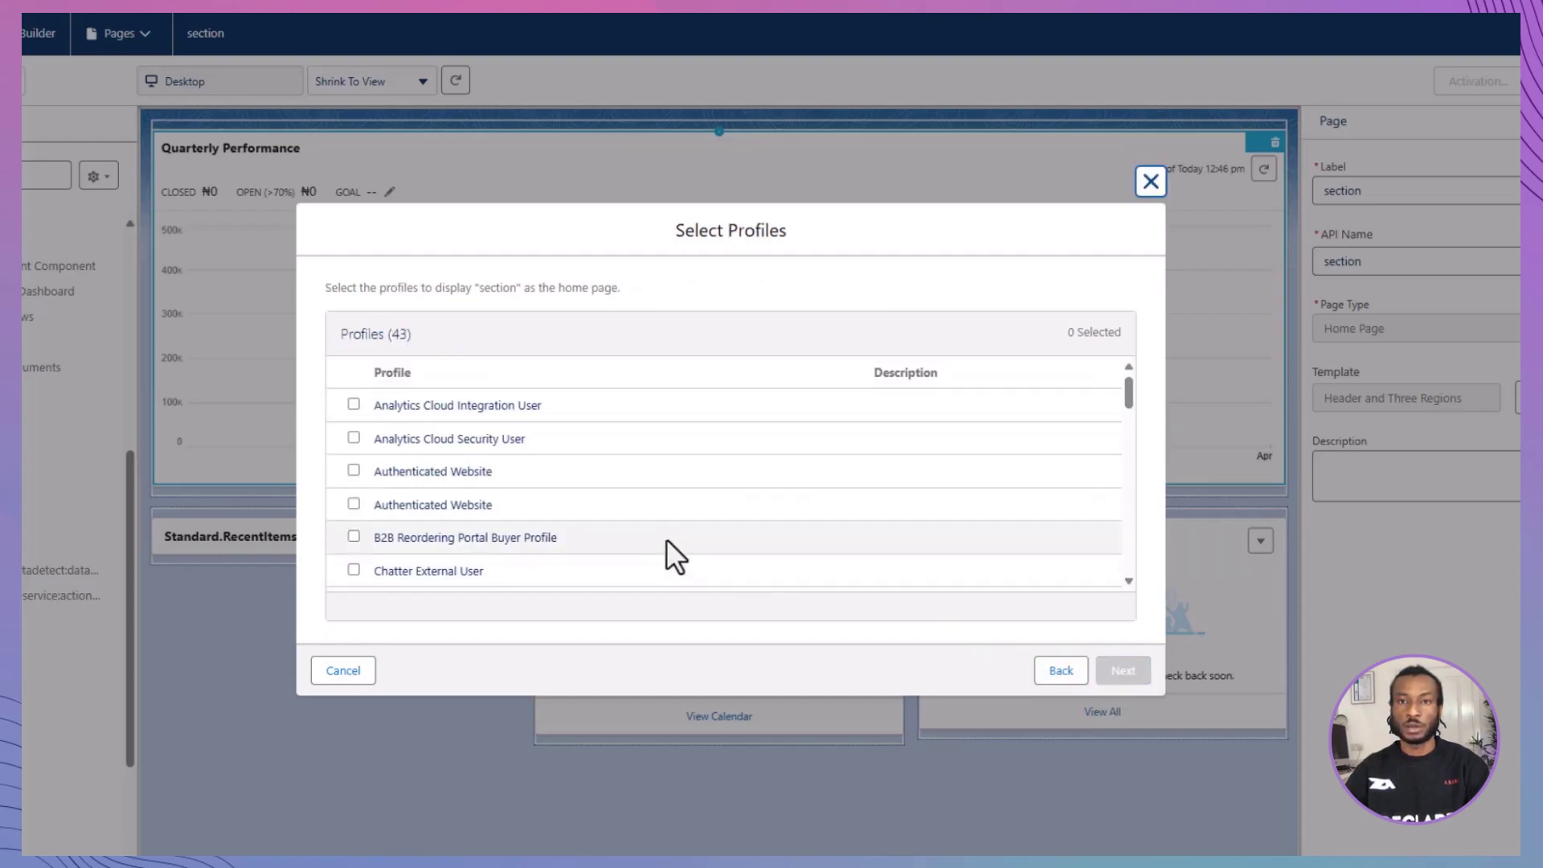
click(352, 404)
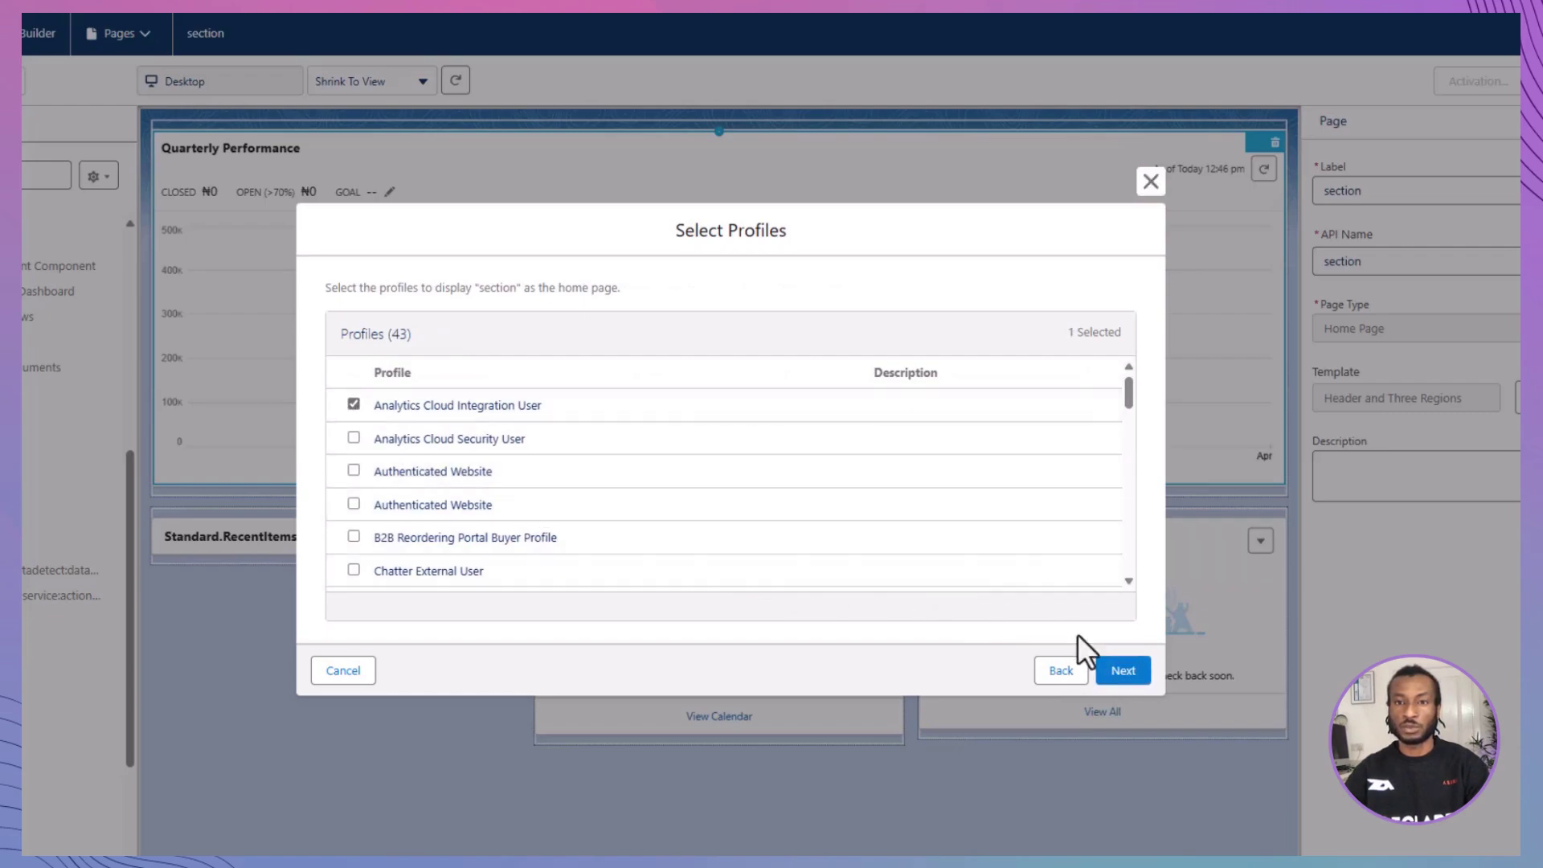
click(1122, 673)
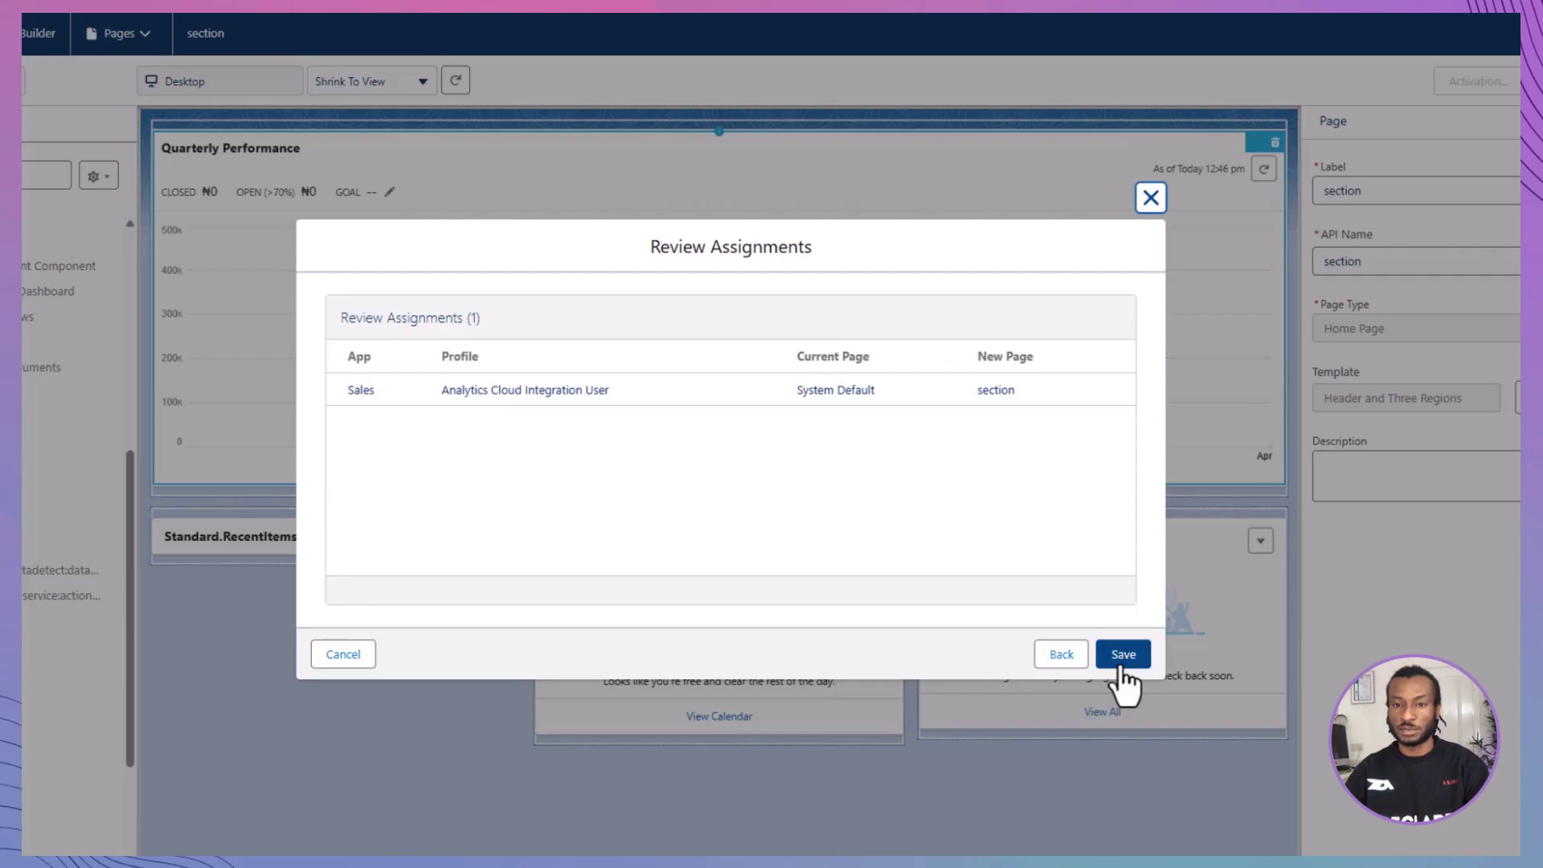
click(1121, 667)
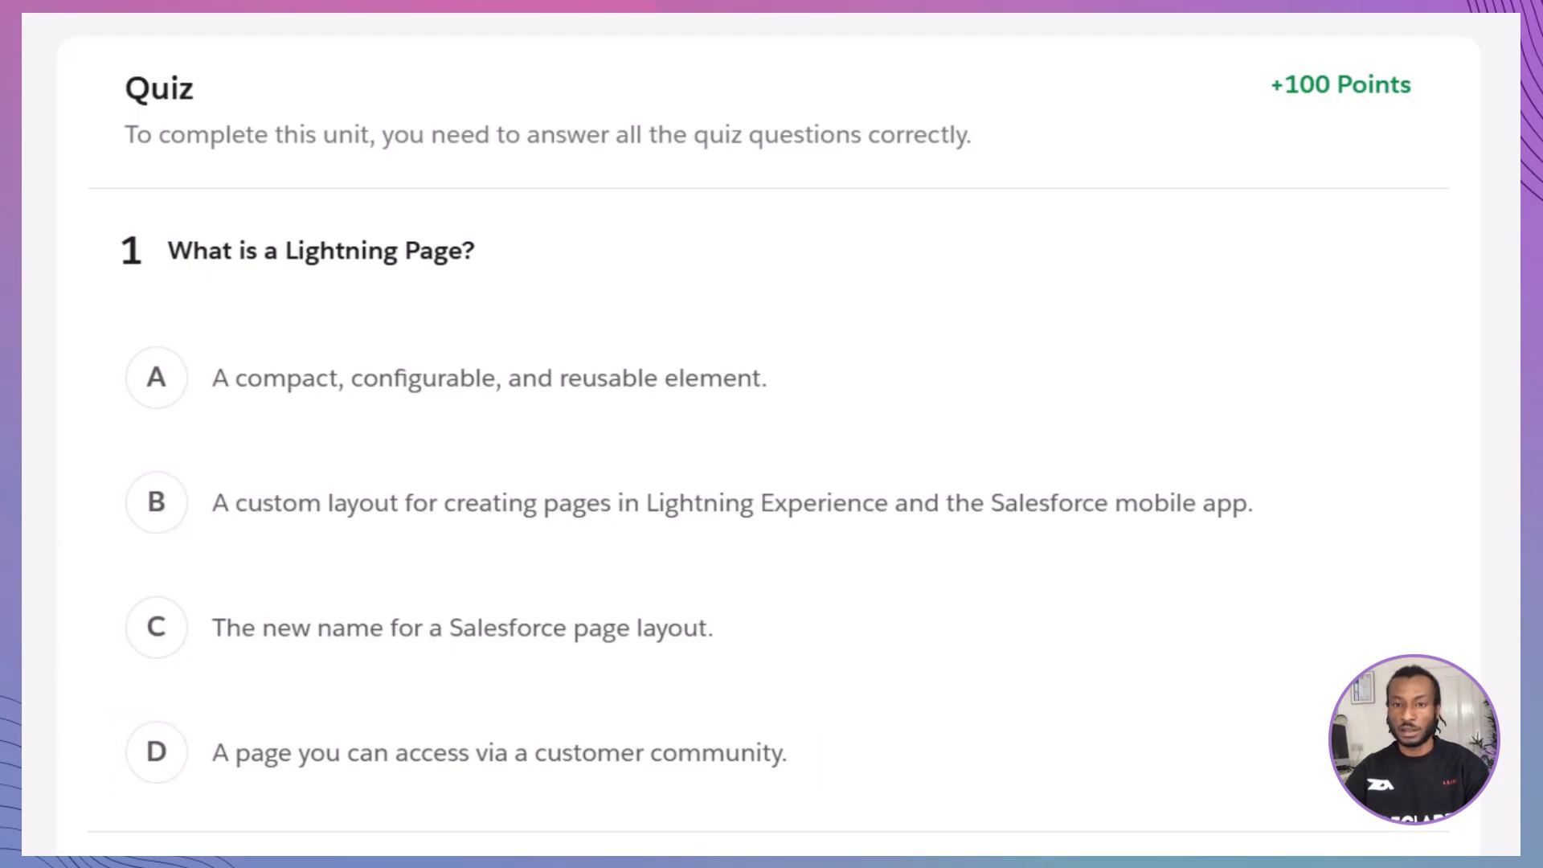
Answer 'What is a Lightning Page?' with option B, the custom layout choice
click(1339, 529)
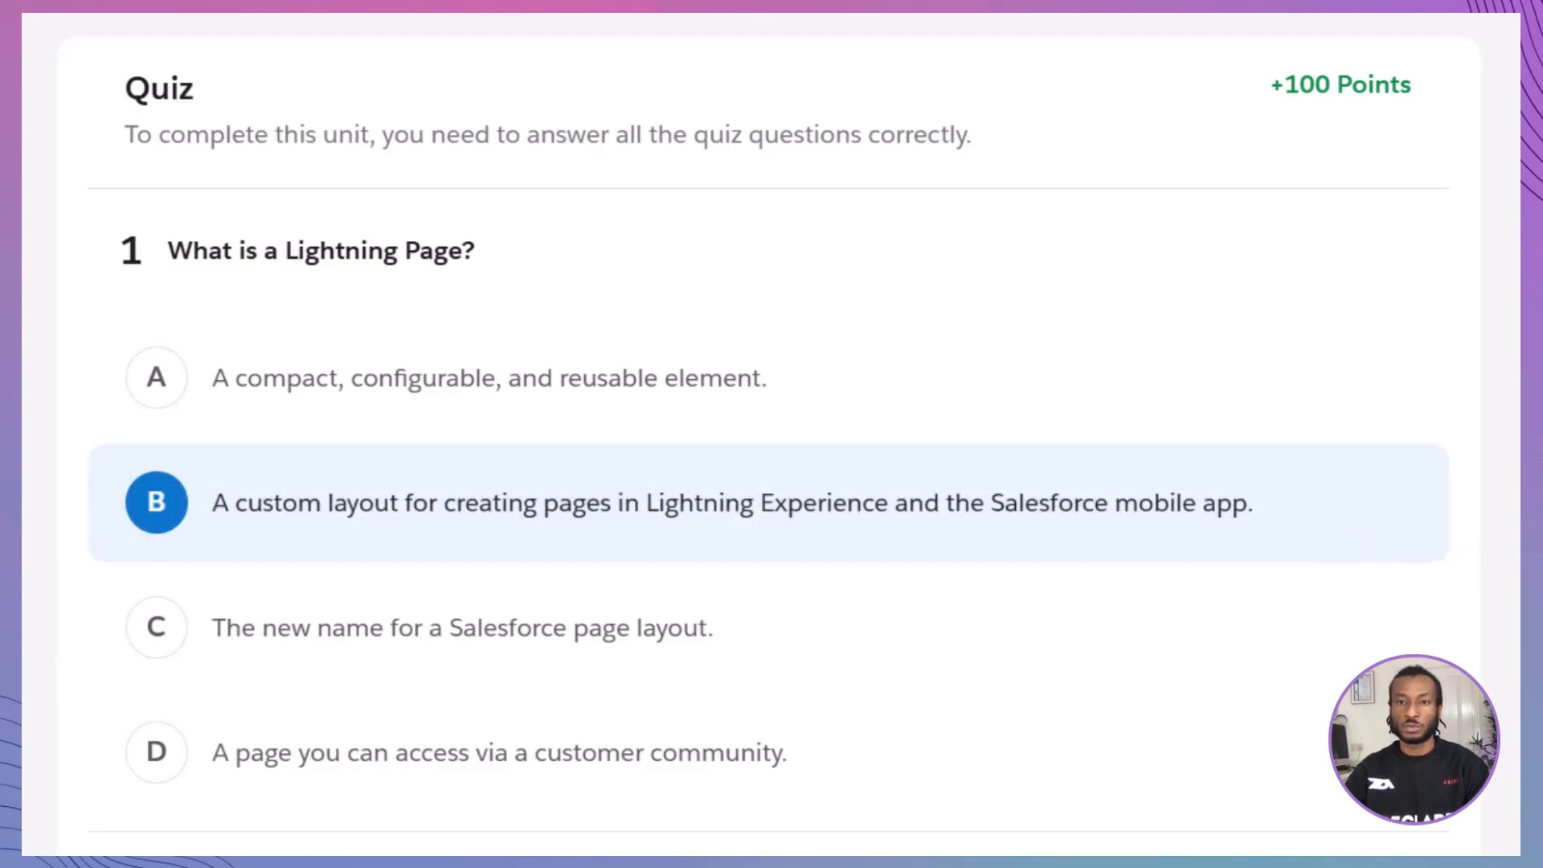